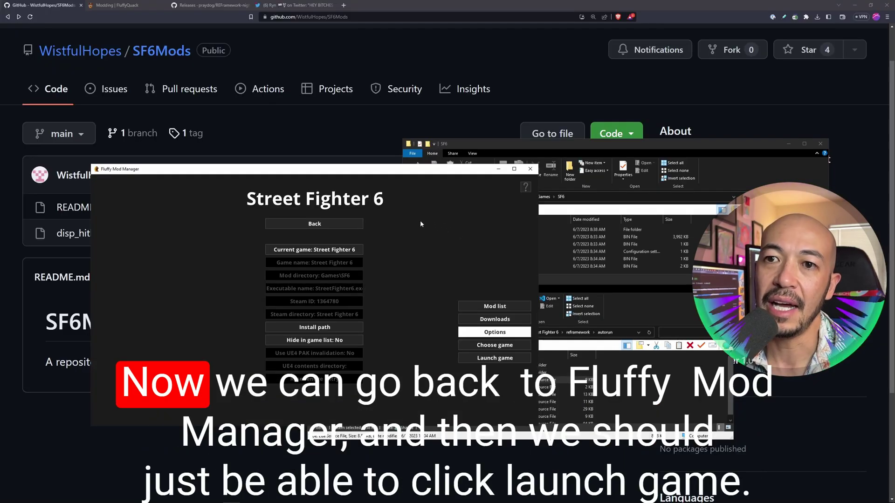
Back at the main menu, move and enlarge the REFramework panel, expand its hitbox display options, then enter Fighting Ground
left_click(336, 228)
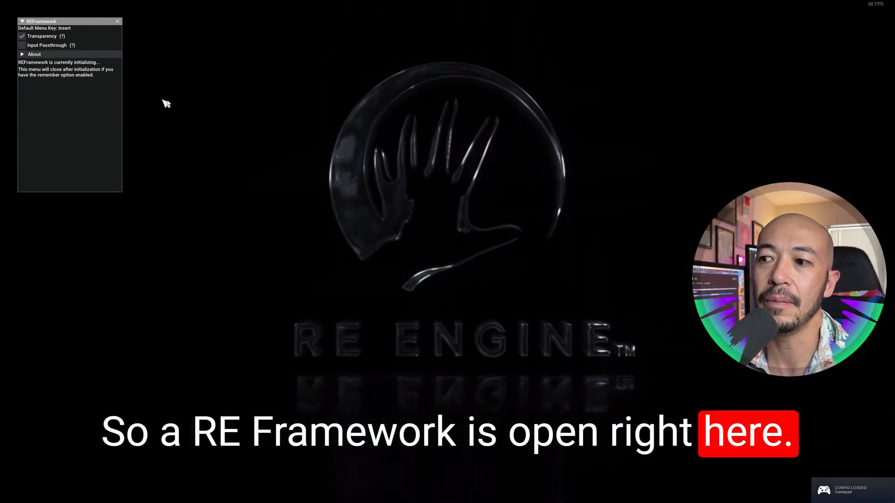
left_click_drag(78, 25, 144, 112)
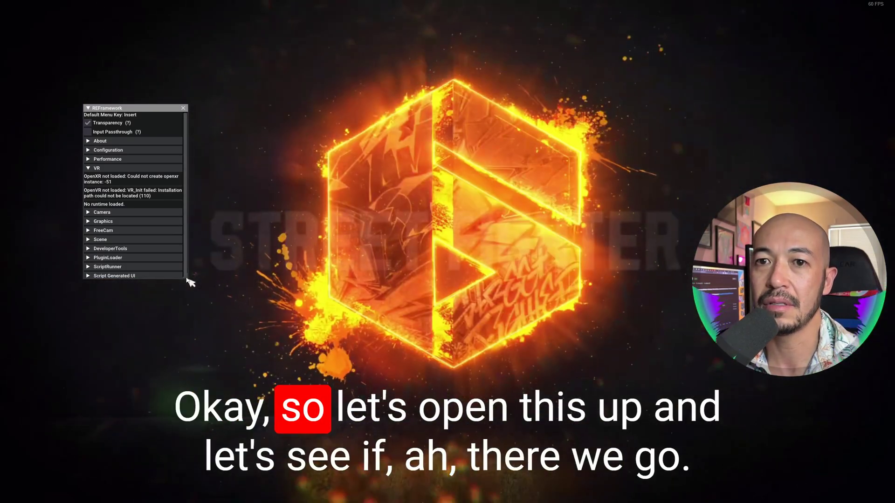
left_click_drag(190, 282, 248, 423)
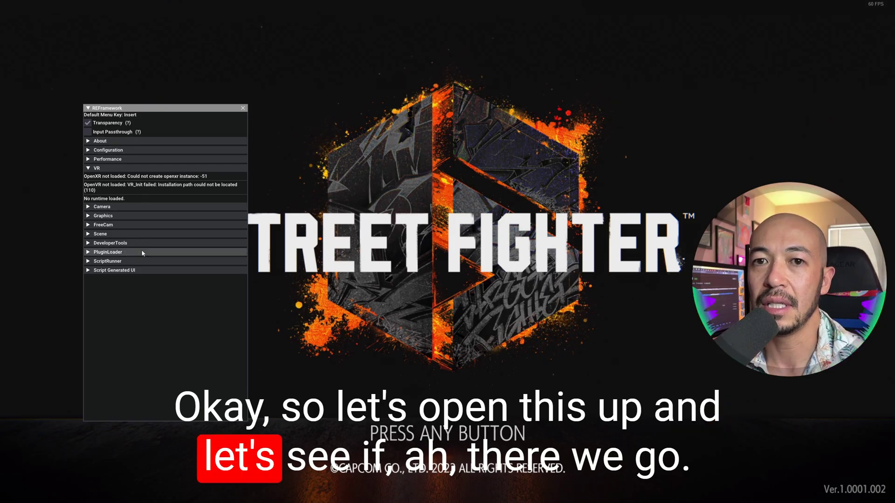
left_click(137, 271)
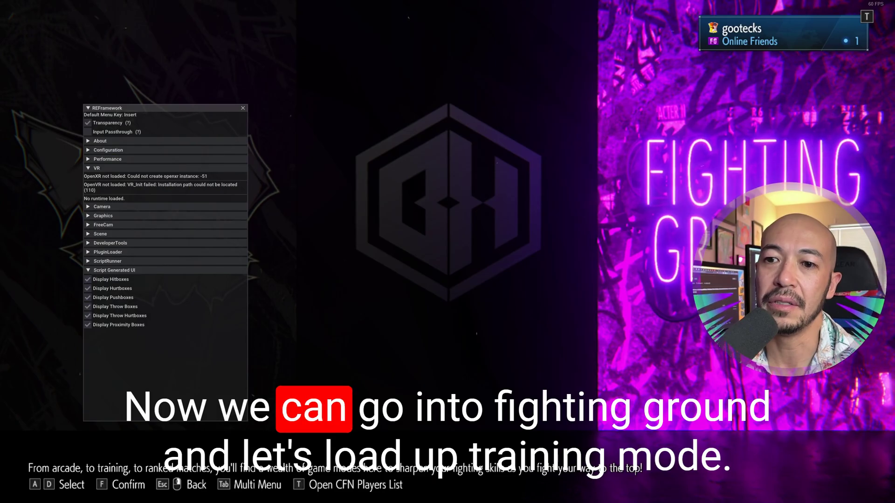
left_click(690, 244)
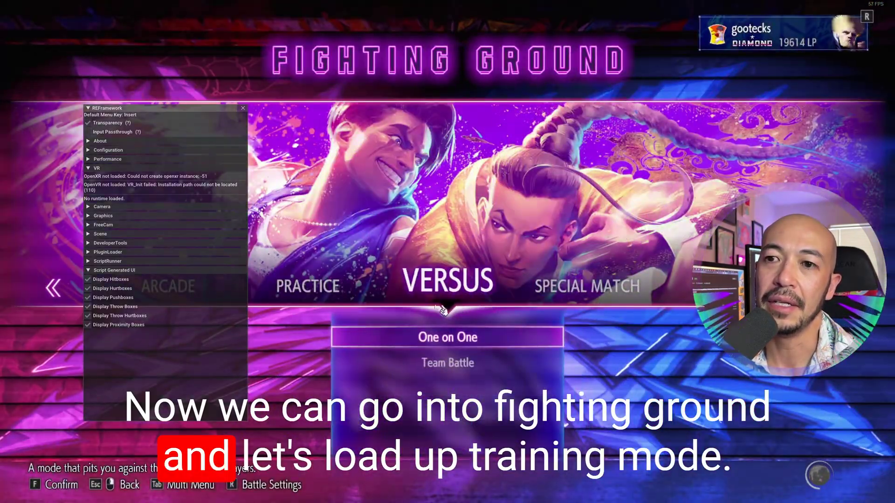
Start Training mode, turn off every box overlay except throw boxes, and shift the REFramework panel left
mouse_move(307, 286)
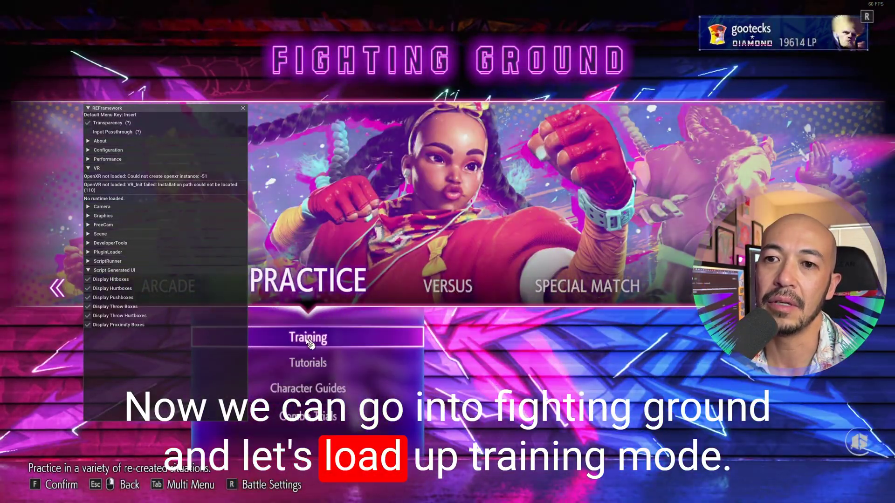
left_click(308, 338)
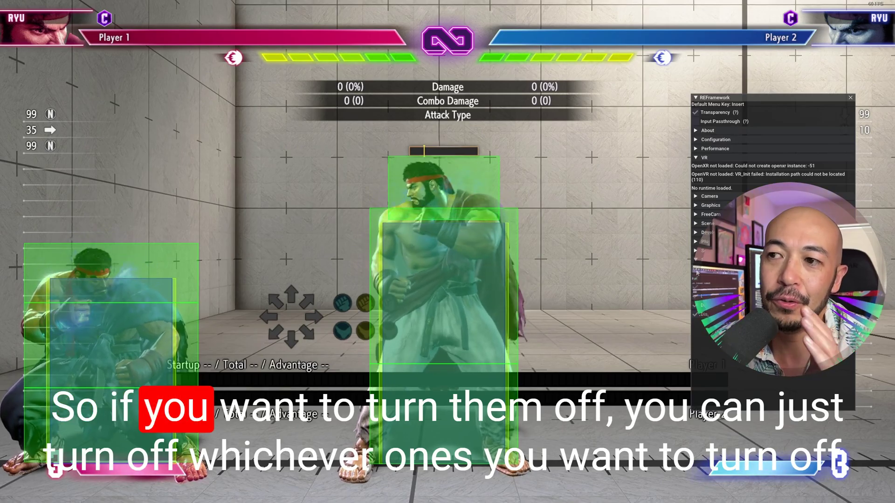
left_click(695, 305)
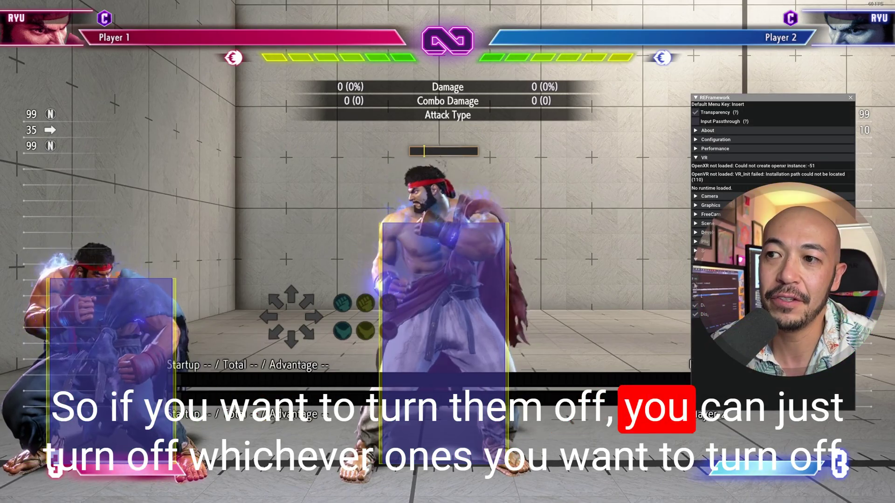
left_click(695, 313)
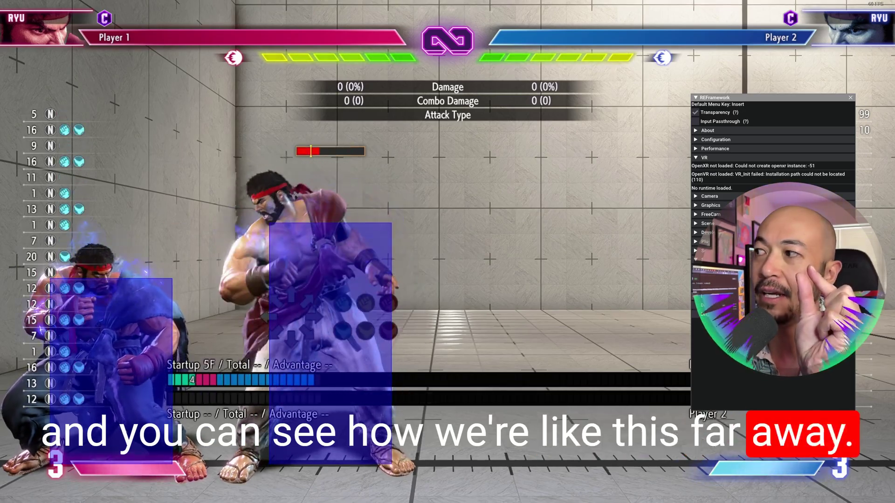
left_click_drag(727, 97, 618, 99)
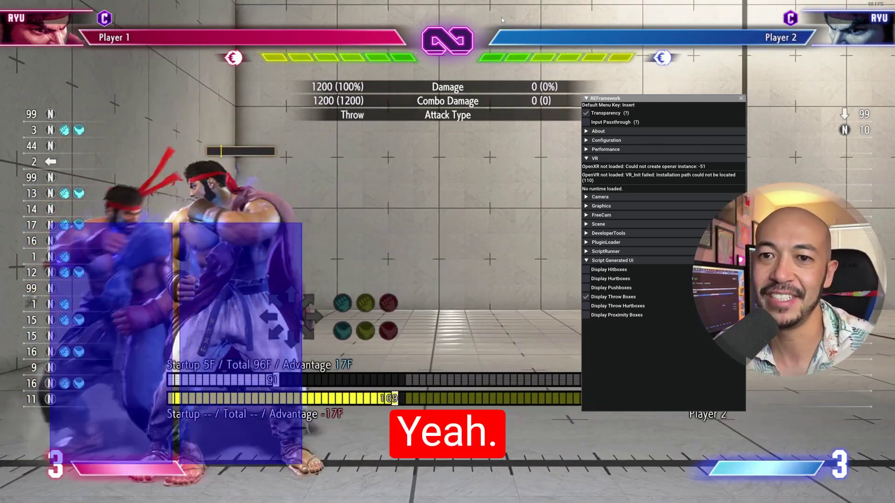
Toggle Display Throw Boxes and Display Throw Hurtboxes off and on, leaving both enabled
left_click(586, 306)
left_click(587, 299)
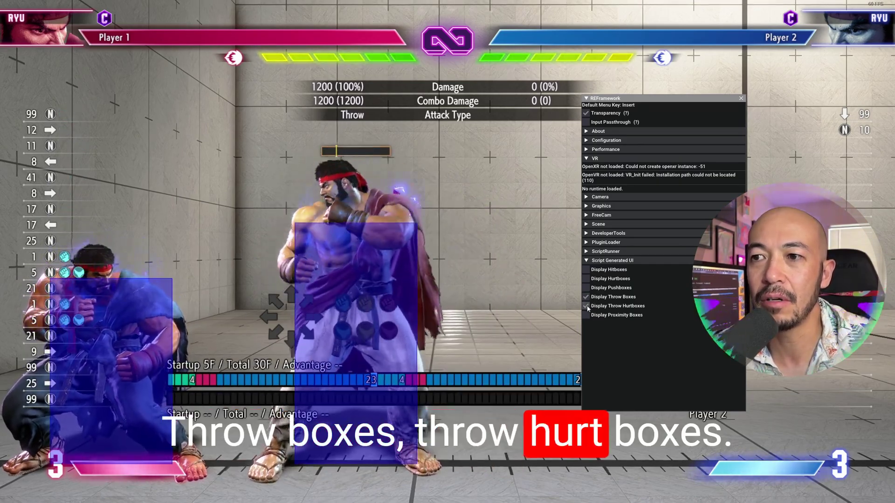
left_click(587, 299)
left_click(586, 306)
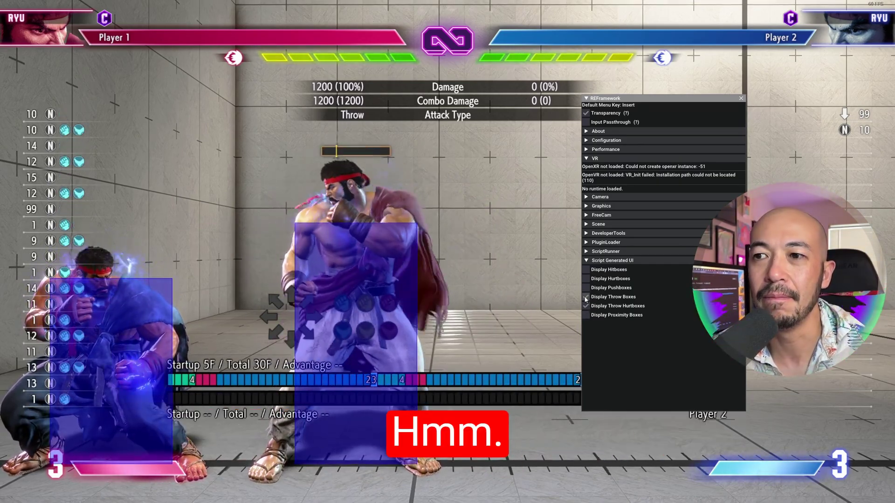
left_click(586, 297)
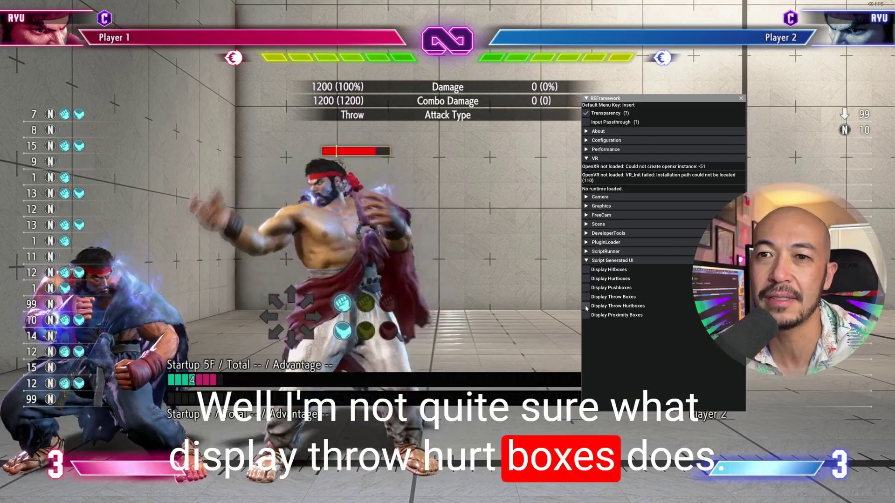
left_click(586, 297)
left_click(586, 306)
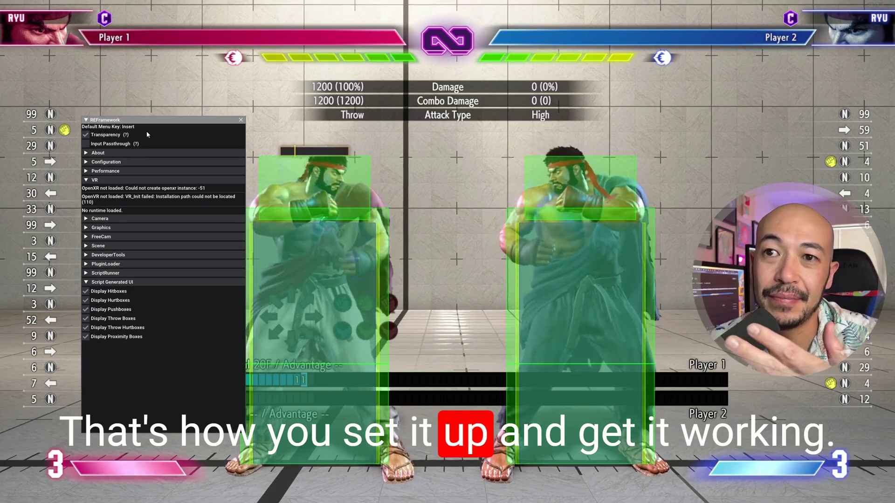
Collapse the hitbox options and, under REFramework's About and Configuration sections, set Menu Key to 192 (tilde)
left_click(108, 282)
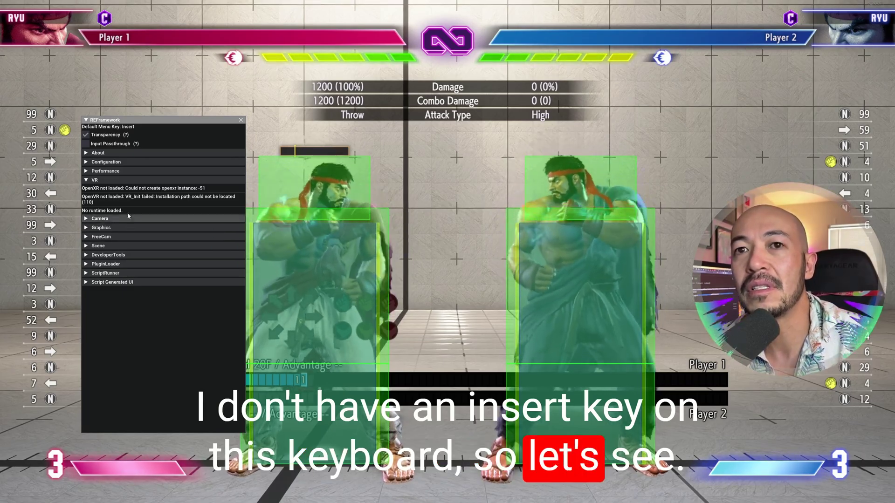
left_click(136, 153)
left_click(139, 228)
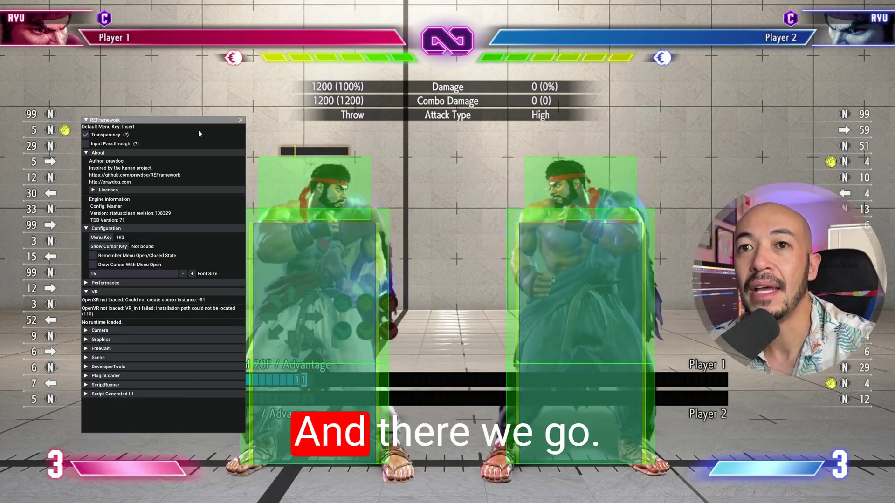
Move the REFramework panel up, toggle it with the tilde key until hidden, then Alt+Tab to the browser
left_click_drag(210, 122, 200, 76)
key("grave")
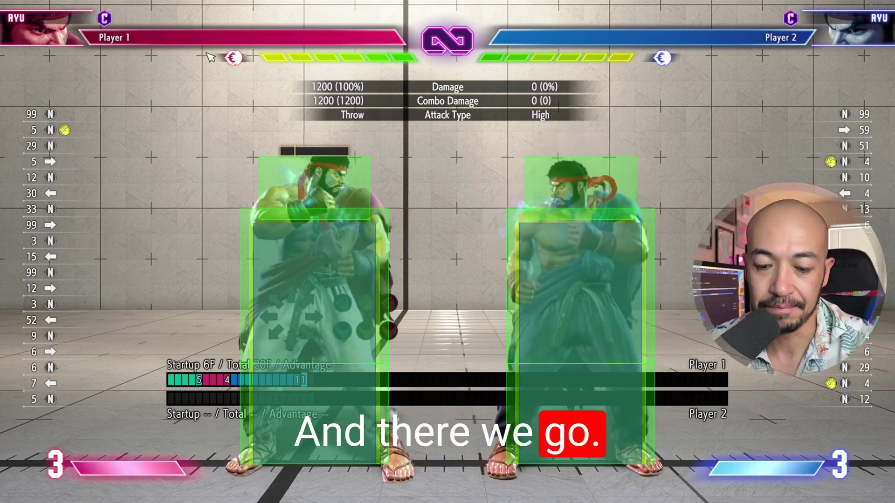
key("grave")
key("grave")
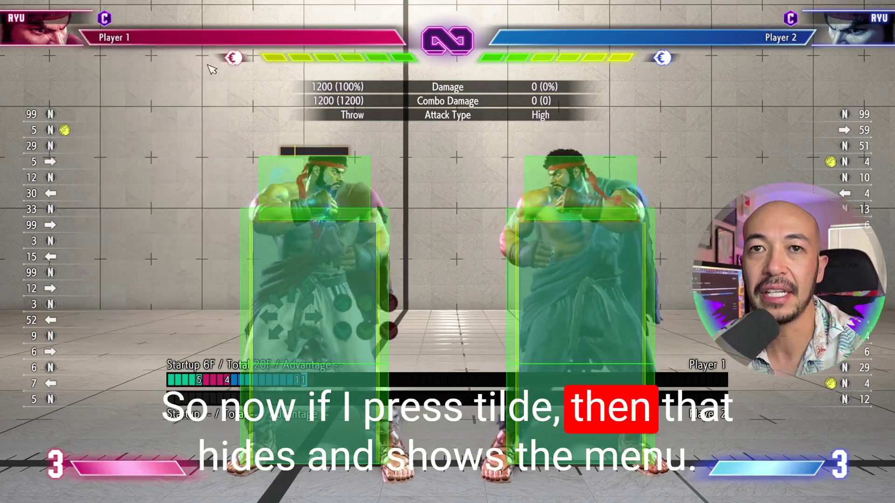
key("grave")
key("grave")
key("grave")
key("grave")
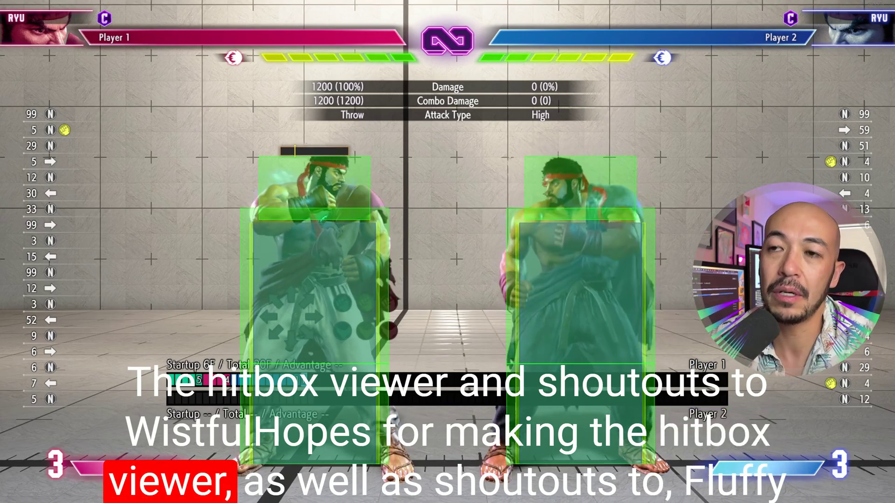
key("alt+Tab")
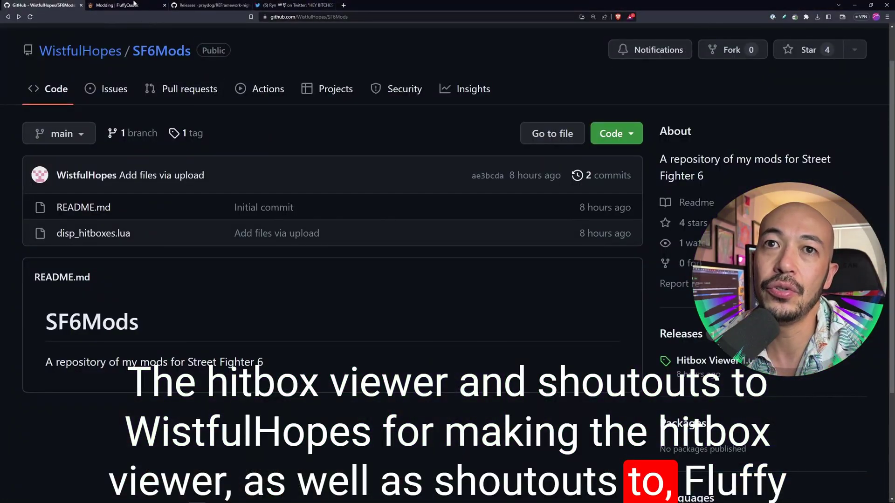
Visit the FluffyQuack modding tab, then the REFramework-nightly releases tab, scrolled to the top
left_click(134, 4)
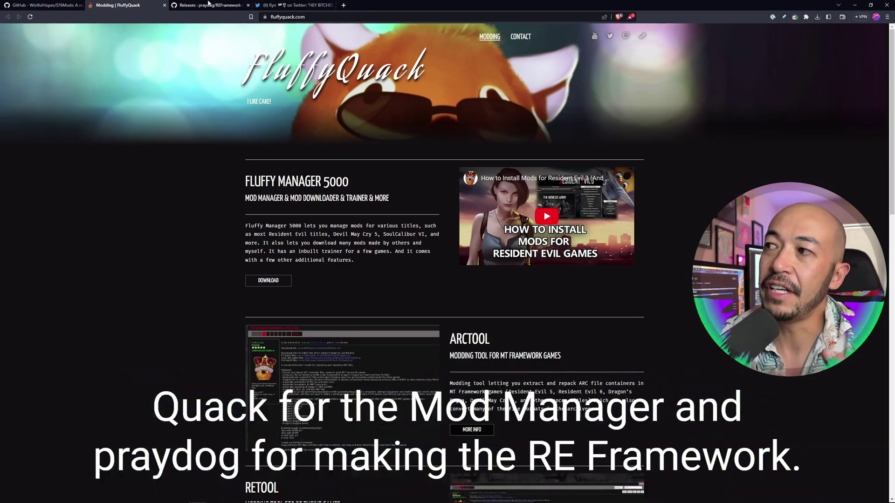
left_click(208, 4)
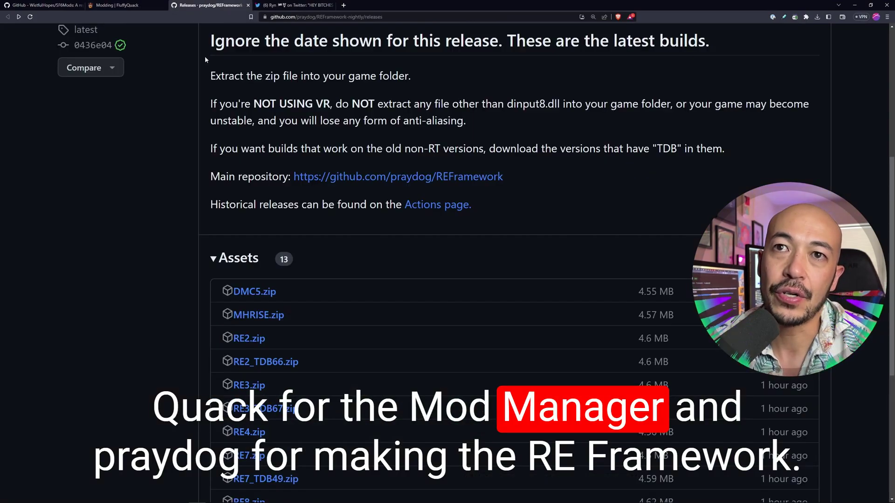
scroll(205, 56, "up", 8)
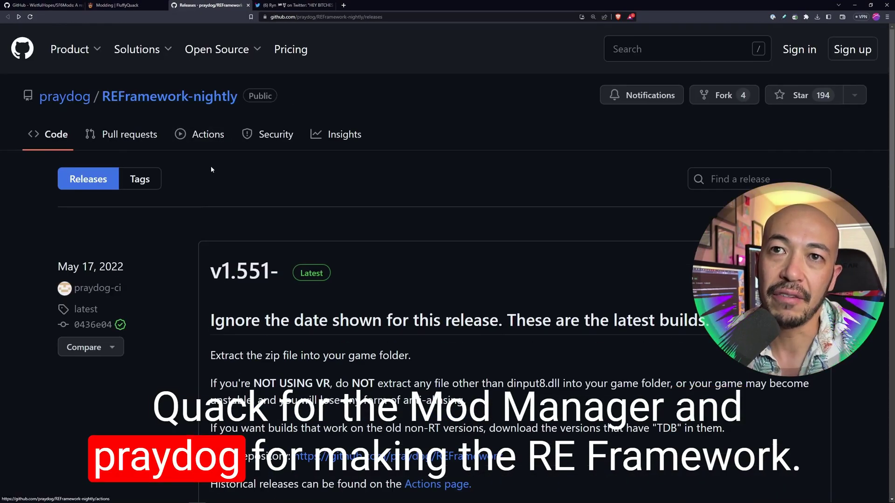